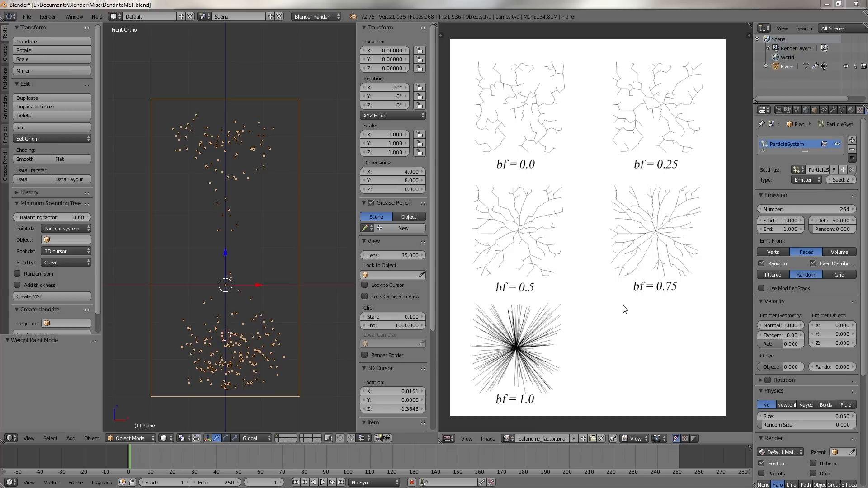
- Replace the balancing factor reference picture with the journal figure of pyramidal neurons and frame its drawings in the image editor
left_click(508, 438)
left_click(536, 358)
middle_click_drag(621, 219, 459, 373)
scroll(542, 265, "down", 3)
mouse_move(561, 229)
middle_mouse_down()
mouse_move(515, 303)
mouse_move(546, 237)
mouse_move(563, 236)
middle_mouse_up()
scroll(543, 276, "down", 2)
scroll(551, 240, "up", 1)
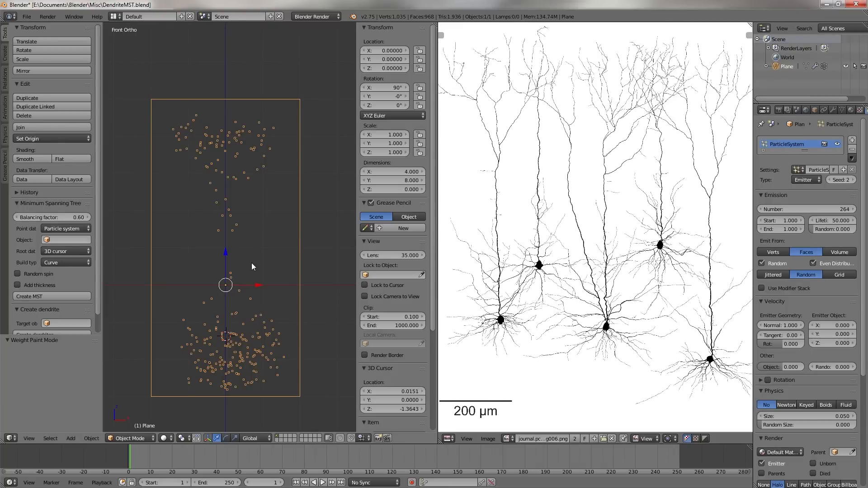
- Examine the plane's painted weight map in Weight Paint mode and return to Object Mode
key("ctrl+Tab")
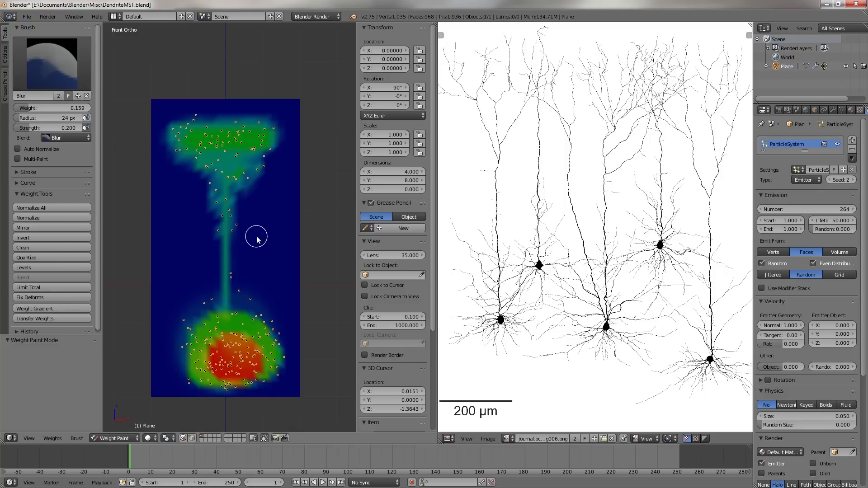
key("ctrl+Tab")
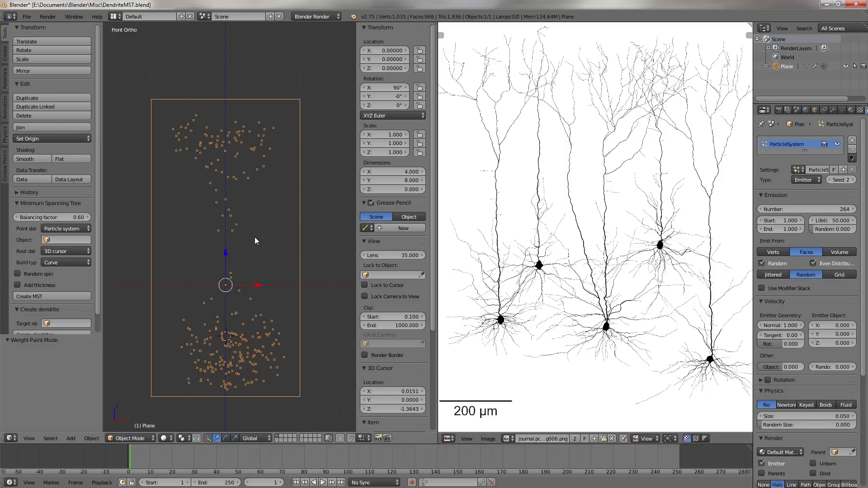
- Generate a minimum spanning tree using Plane as the point data object and its ParticleSystem as the point source
left_click(48, 240)
left_click(52, 250)
left_click(51, 252)
left_click(51, 264)
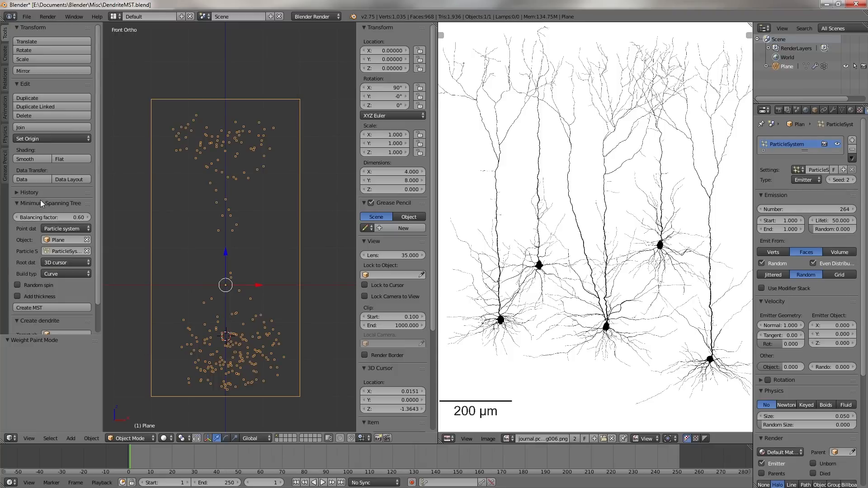
scroll(66, 253, "down", 3)
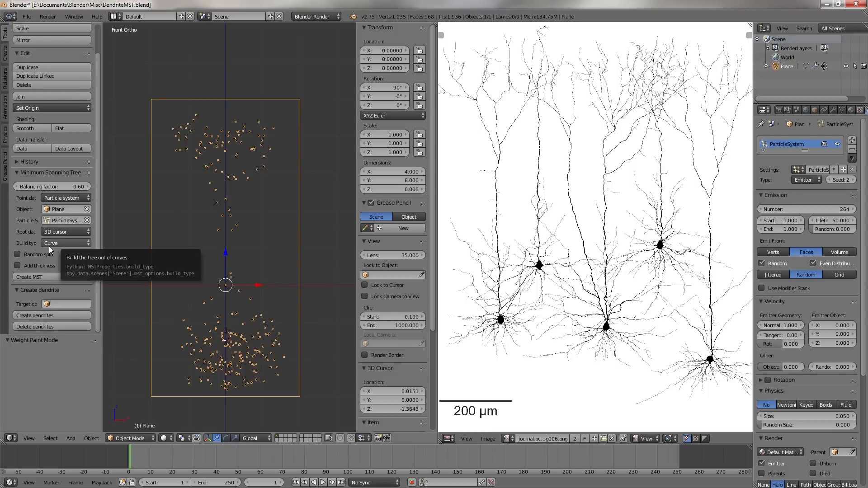
left_click(51, 277)
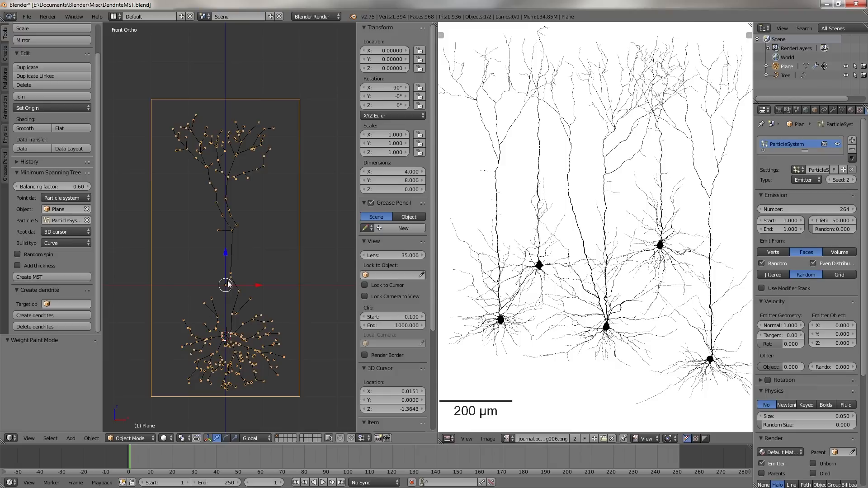
right_click(233, 251)
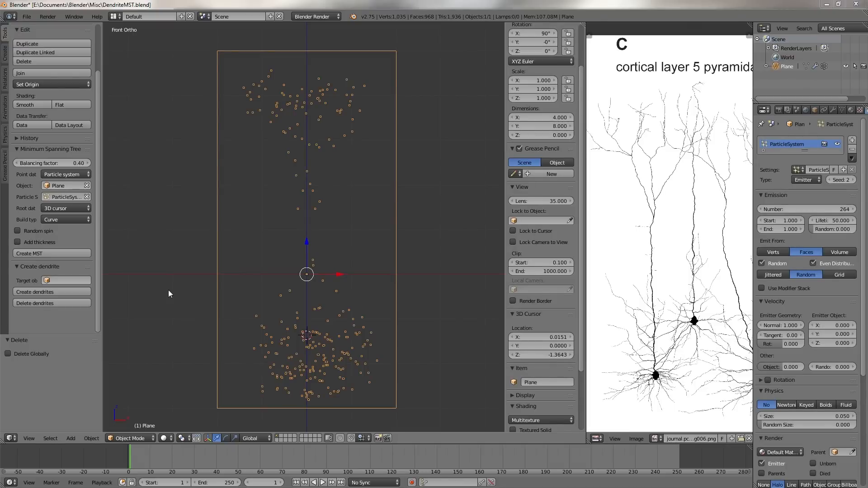
- Enable Random spin with Plane as the axis object and generate a new minimum spanning tree
left_click(33, 231)
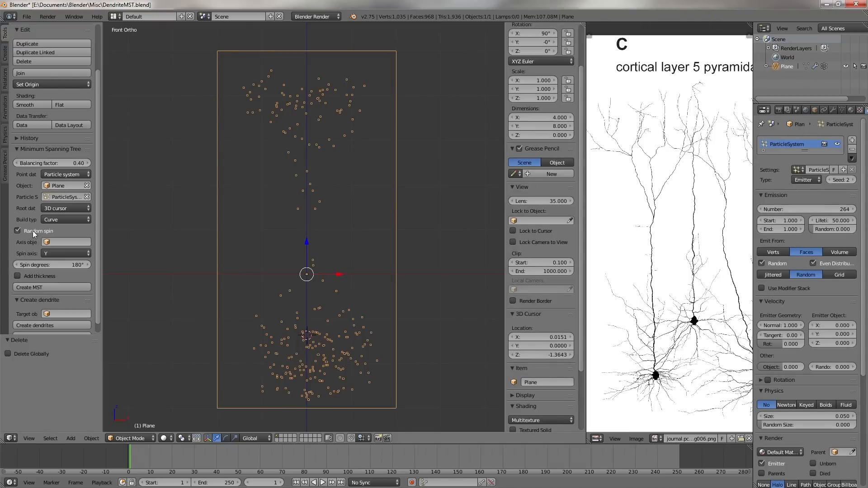
left_click(47, 241)
left_click(52, 254)
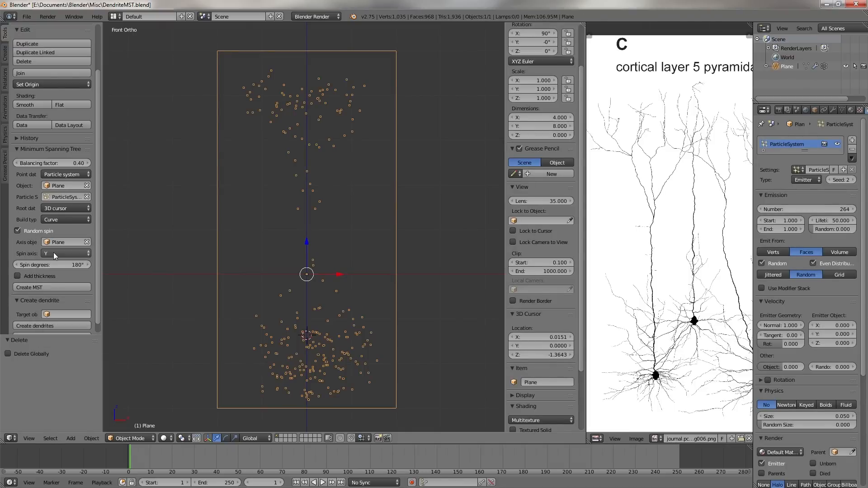
left_click(53, 287)
right_click(299, 229)
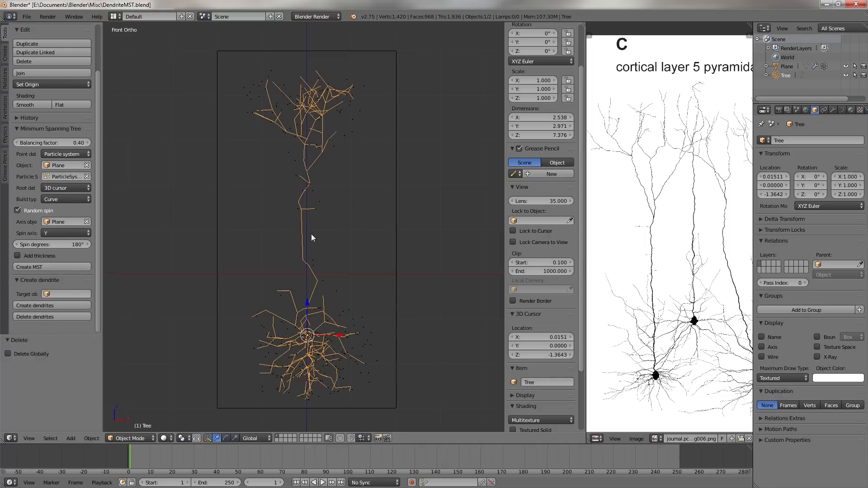
middle_click_drag(302, 208, 314, 230)
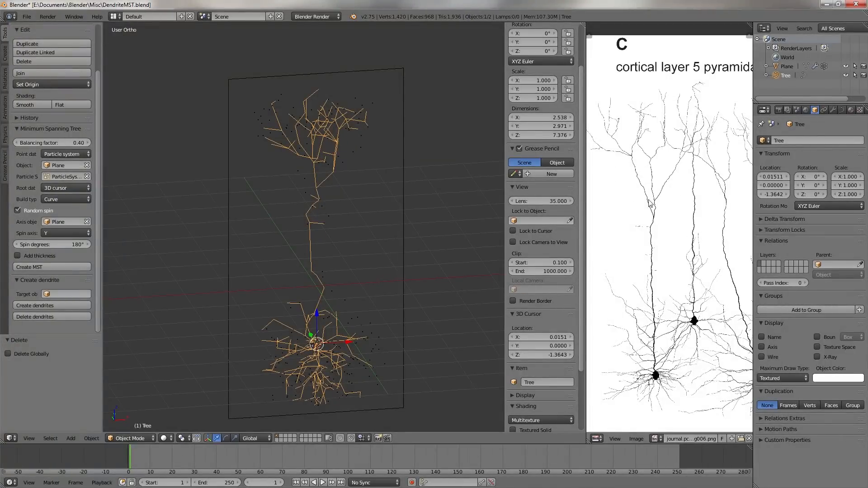
- Return to the front view and delete the generated tree
key("KP_1")
key("x")
left_click(314, 199)
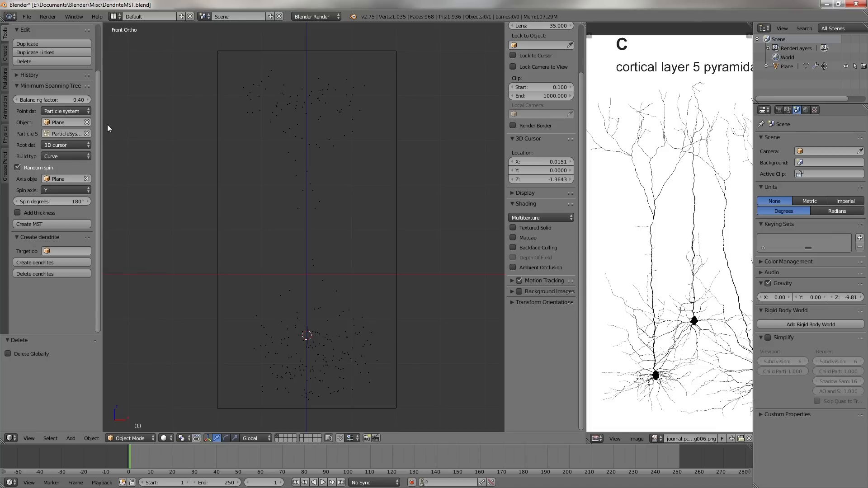
- Set the balancing factor to 0.6, generate the tree again and inspect its shape
left_click(73, 100)
type("0.6")
key("Return")
left_click(50, 223)
right_click(298, 211)
right_click(300, 216)
middle_click_drag(300, 217, 393, 222)
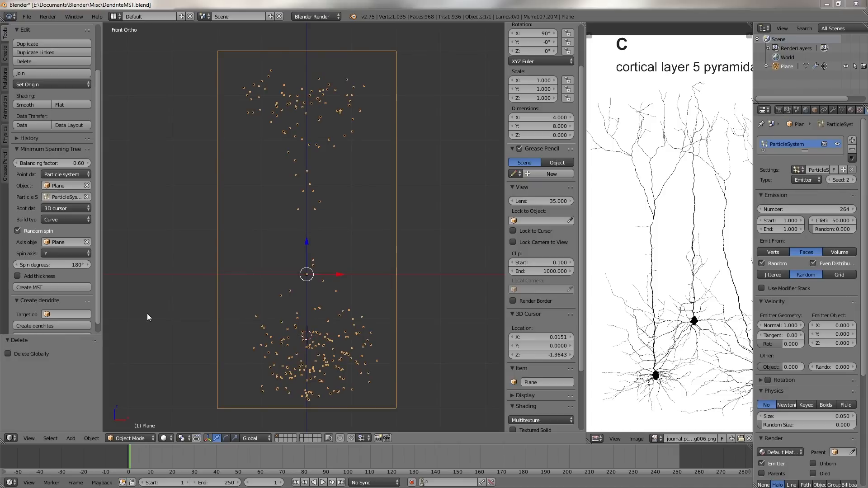
- Enable Add thickness, generate the thickened spanning tree and inspect it from several angles
left_click(37, 275)
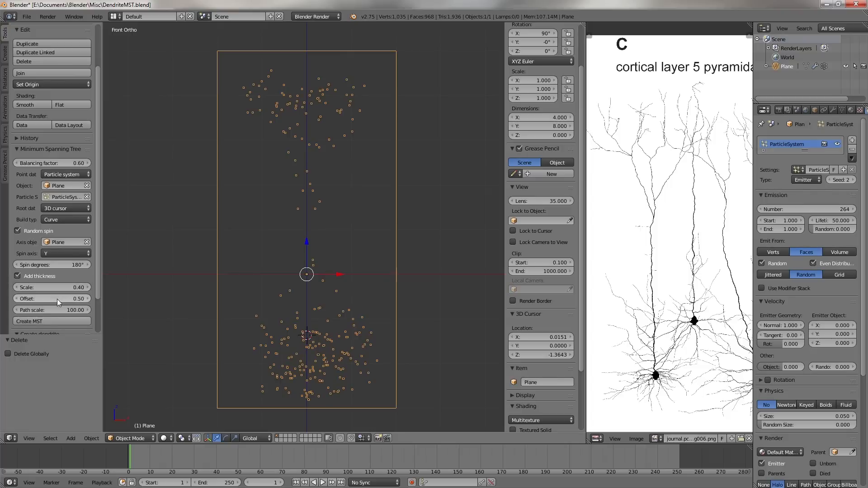
left_click(39, 321)
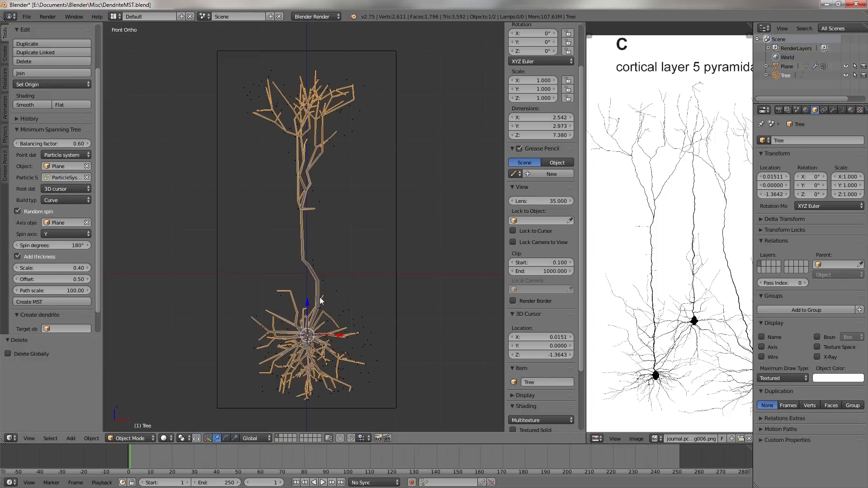
middle_click_drag(281, 270, 373, 289)
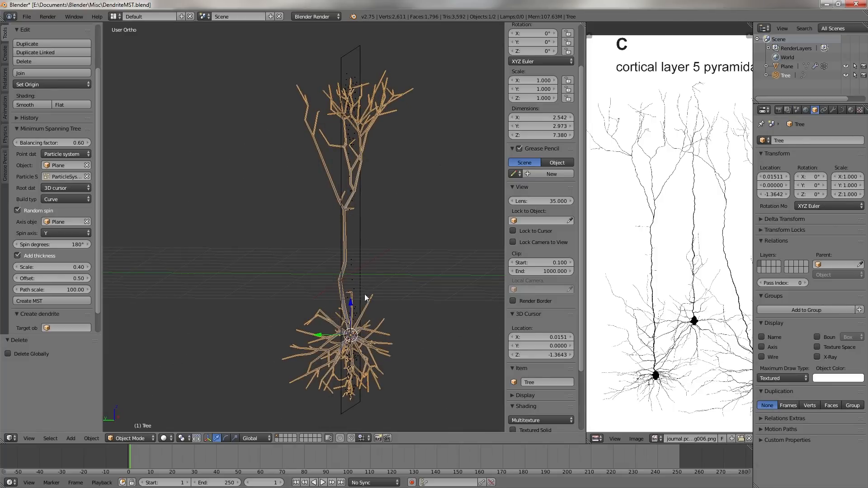
middle_click_drag(359, 286, 333, 289)
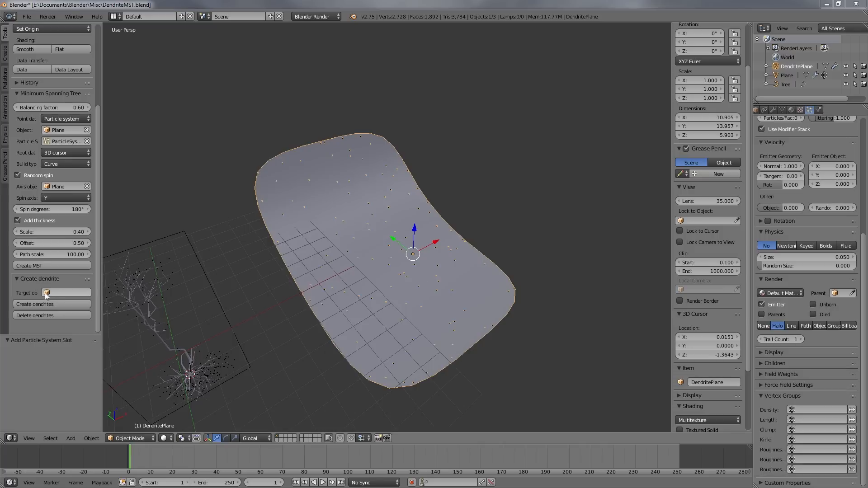
- Create dendrites on DendritePlane using its particle system as the target, and inspect the resulting field of trees
left_click(66, 293)
left_click(57, 306)
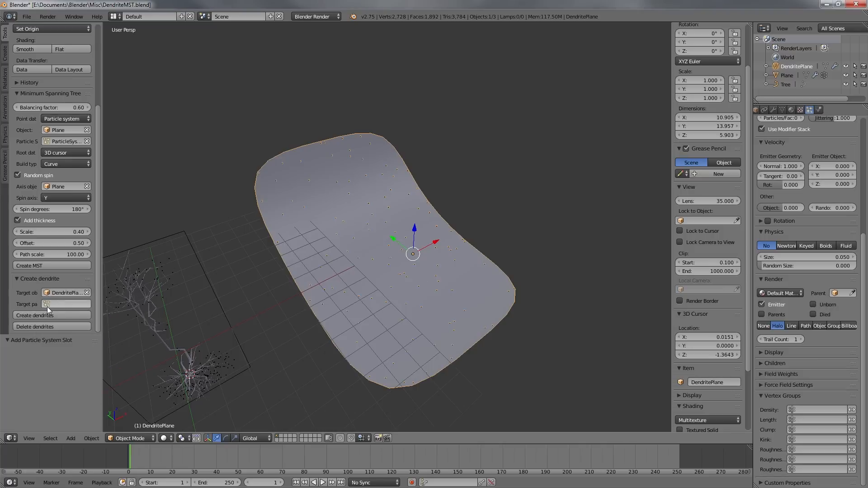
left_click(47, 305)
left_click(51, 315)
left_click(50, 317)
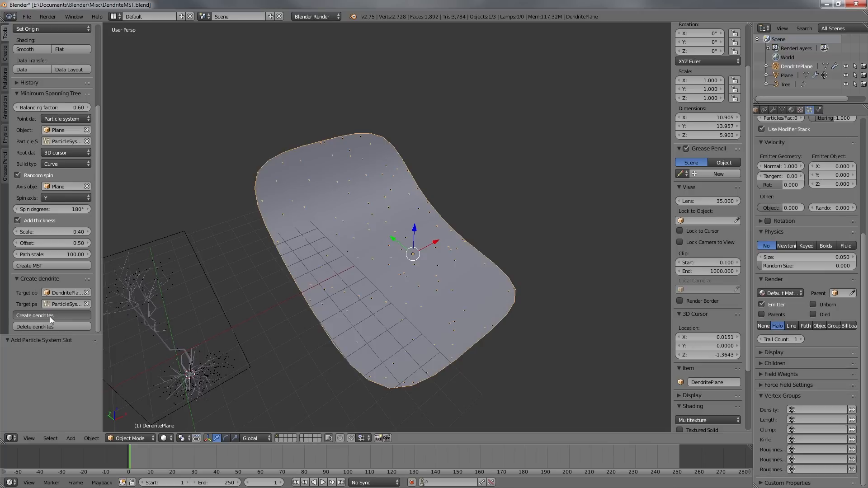
left_click(50, 316)
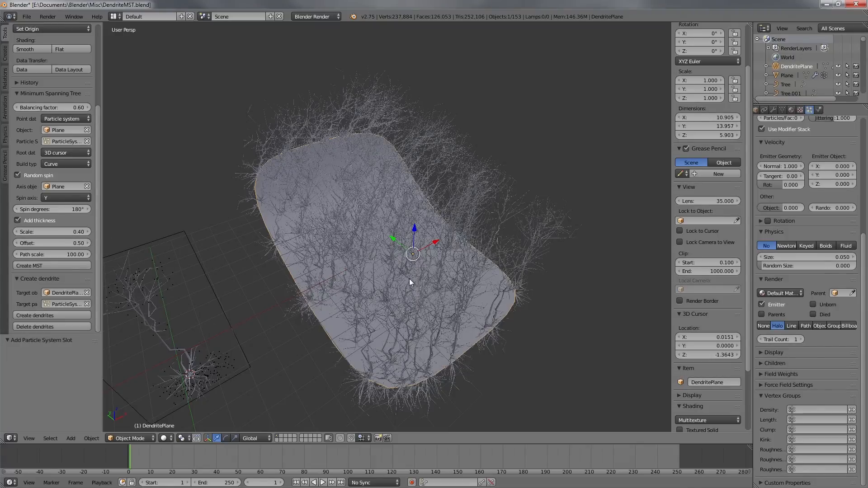
middle_click_drag(421, 275, 282, 246)
mouse_move(409, 231)
middle_mouse_down()
mouse_move(400, 220)
mouse_move(421, 239)
middle_mouse_up()
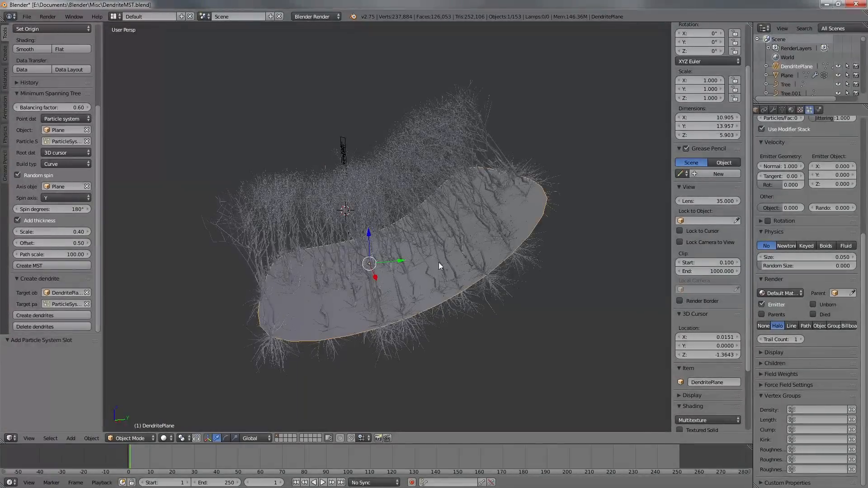
mouse_move(433, 263)
middle_mouse_down()
mouse_move(419, 273)
mouse_move(432, 276)
mouse_move(445, 253)
middle_mouse_up()
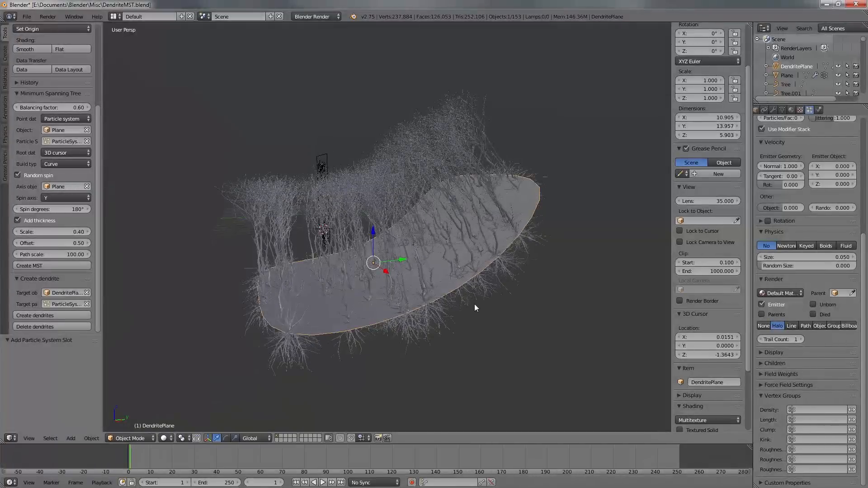